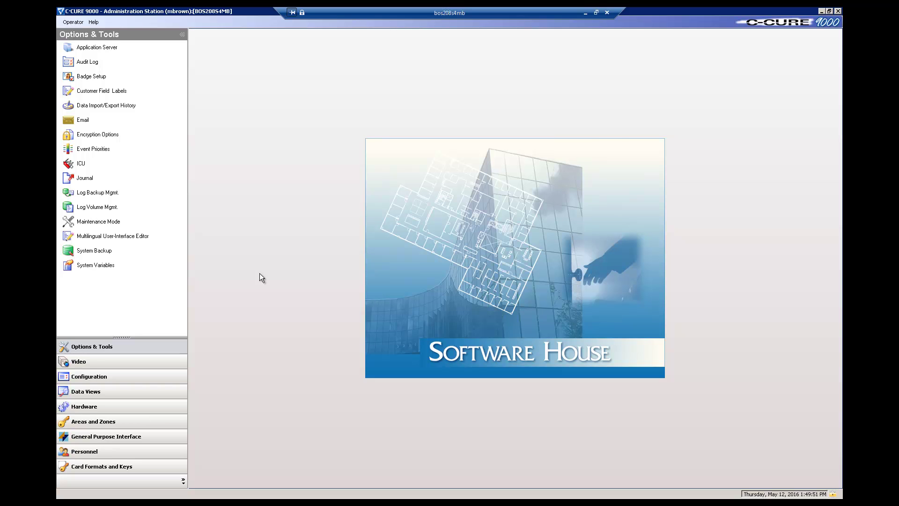
- From Data Views, create a new Report named 'Basic Personnel Report'
click(89, 391)
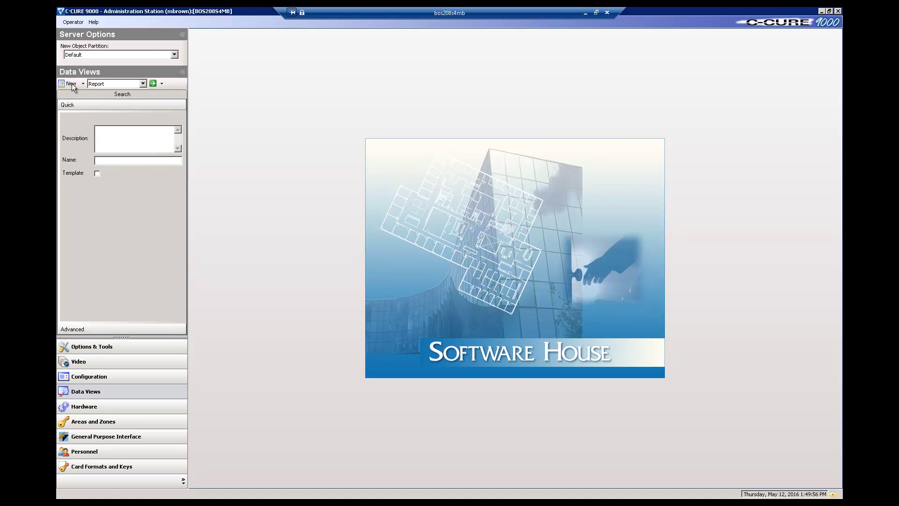
click(106, 85)
click(107, 85)
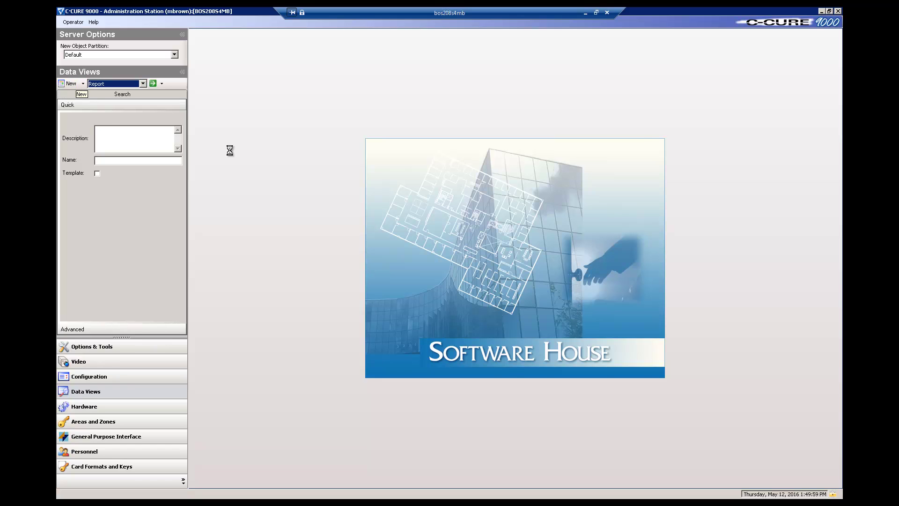
click(59, 87)
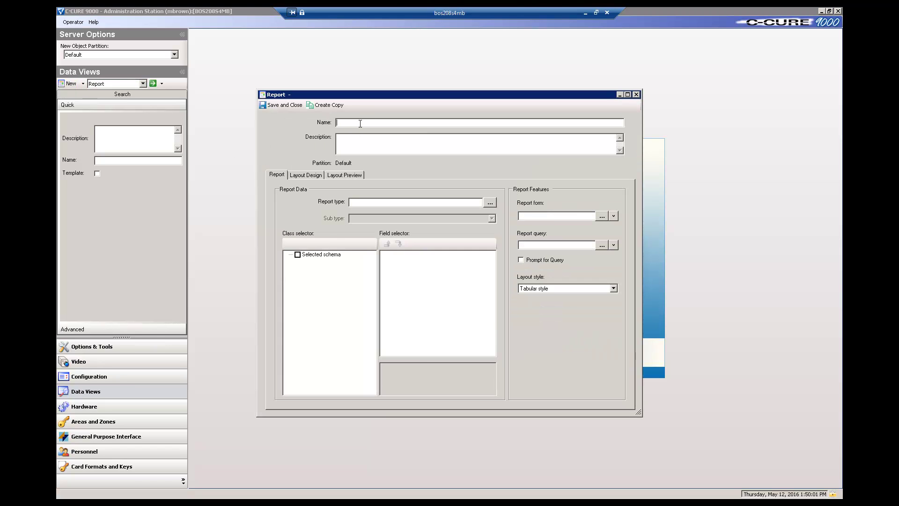
text(Basic Personnel Report)
- Choose Personnel from the filtered class list as the report type, giving sub type Basic Configuration
click(411, 137)
click(490, 202)
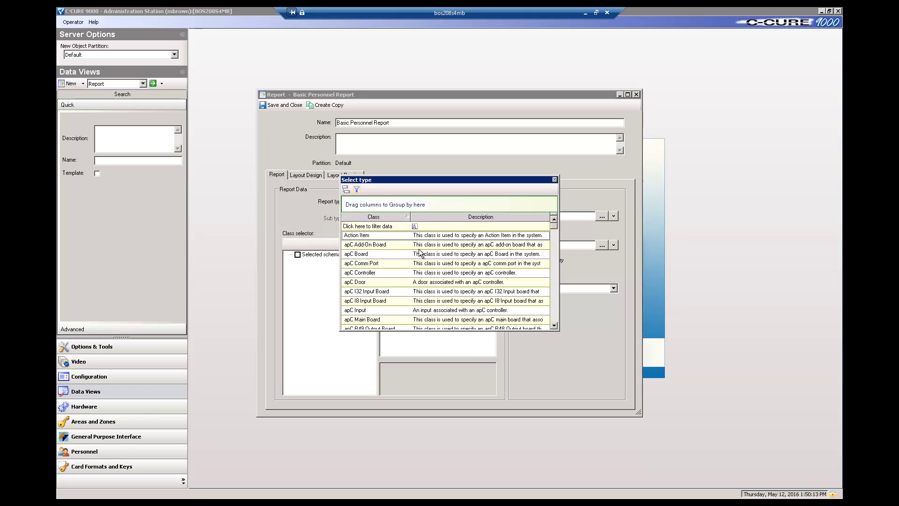
click(361, 226)
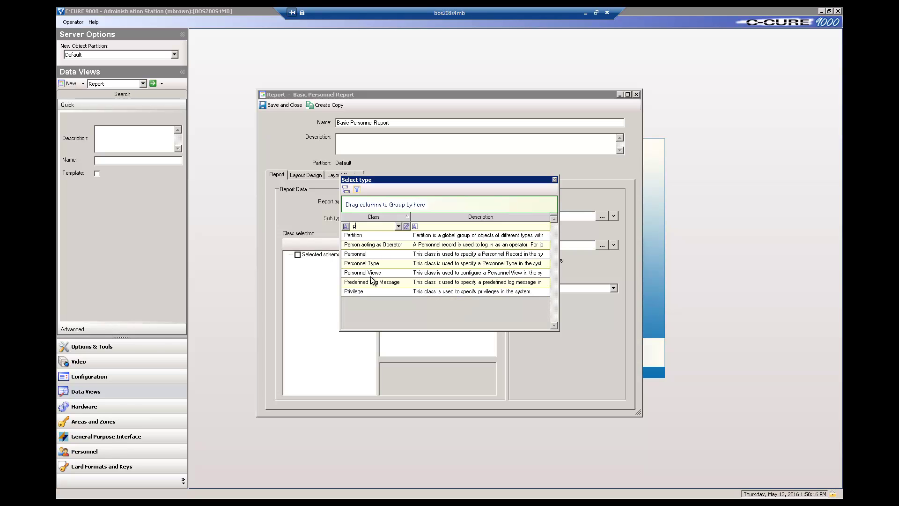
double_click(357, 253)
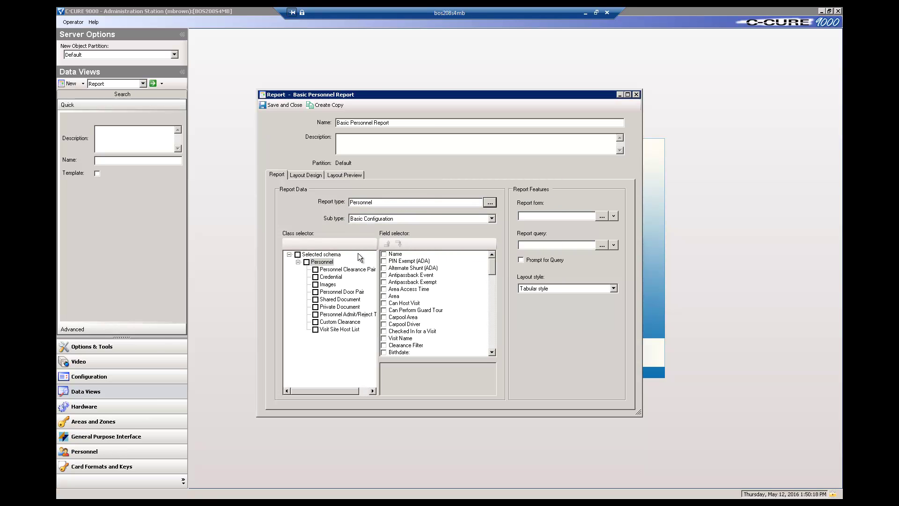
- Check all Personnel classes, browse several class field lists, then clear the selection
click(298, 255)
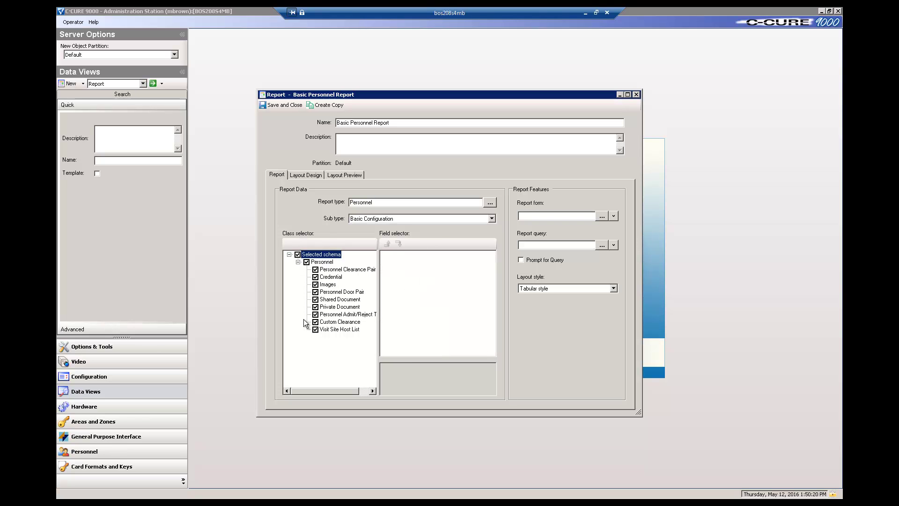
click(322, 262)
click(334, 270)
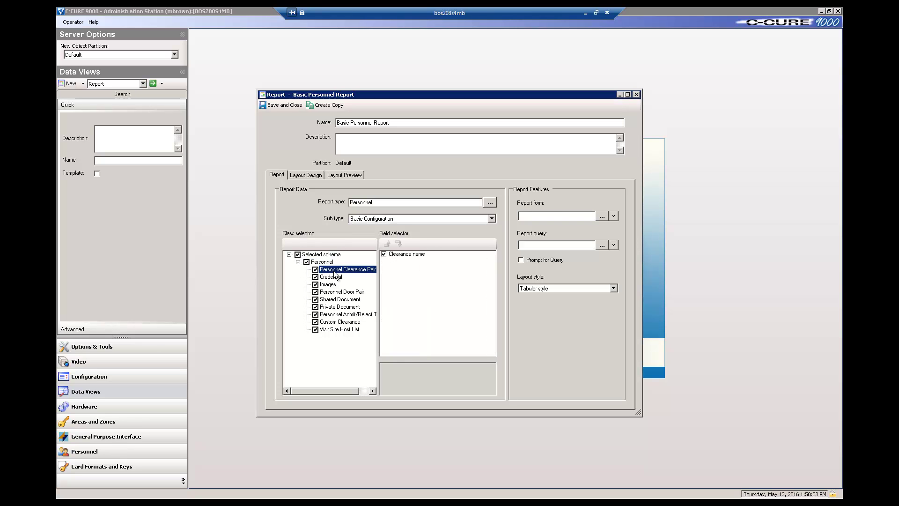
click(329, 301)
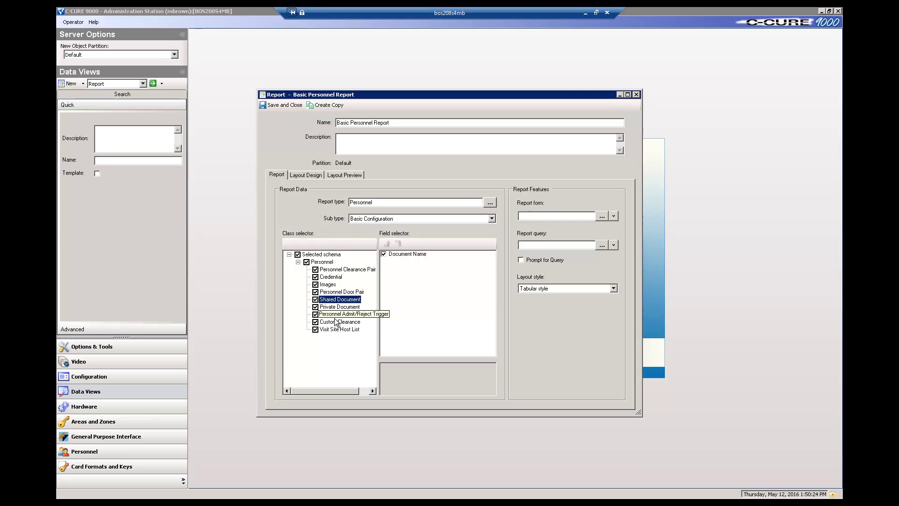
click(335, 315)
click(330, 330)
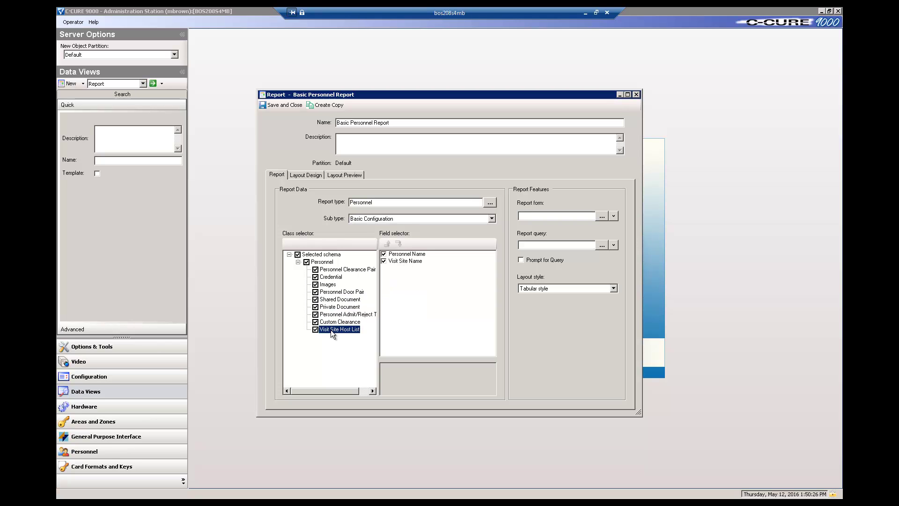
click(297, 255)
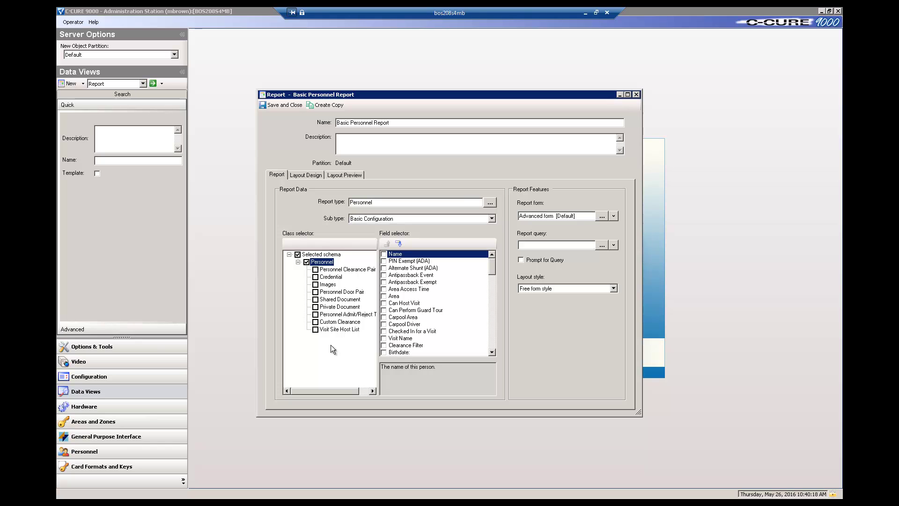
- Add the Name, Email Address, Partition Name and Personnel Type fields, then view the layout design
click(384, 254)
drag(491, 263, 493, 280)
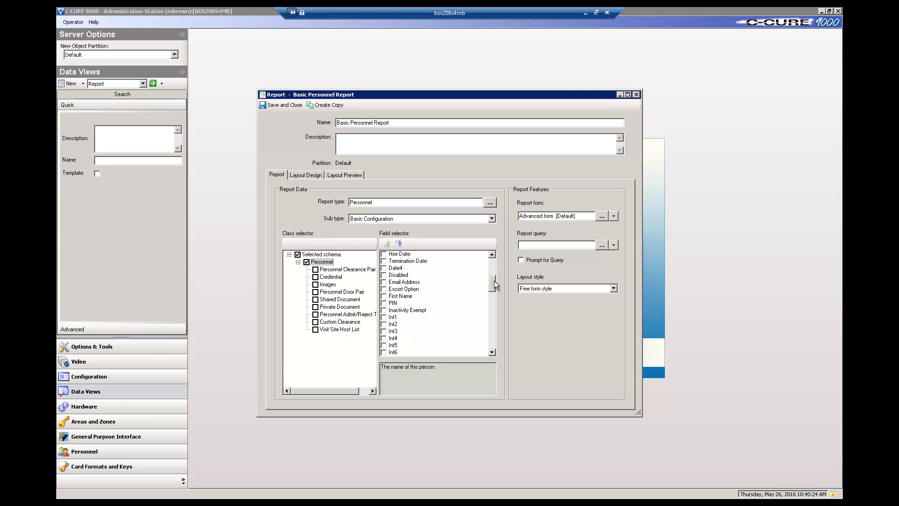
click(384, 281)
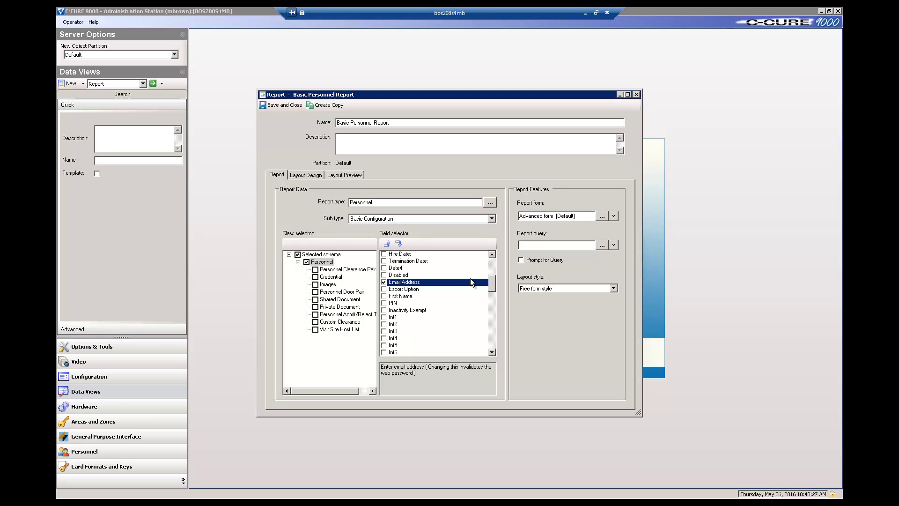
drag(488, 278, 500, 318)
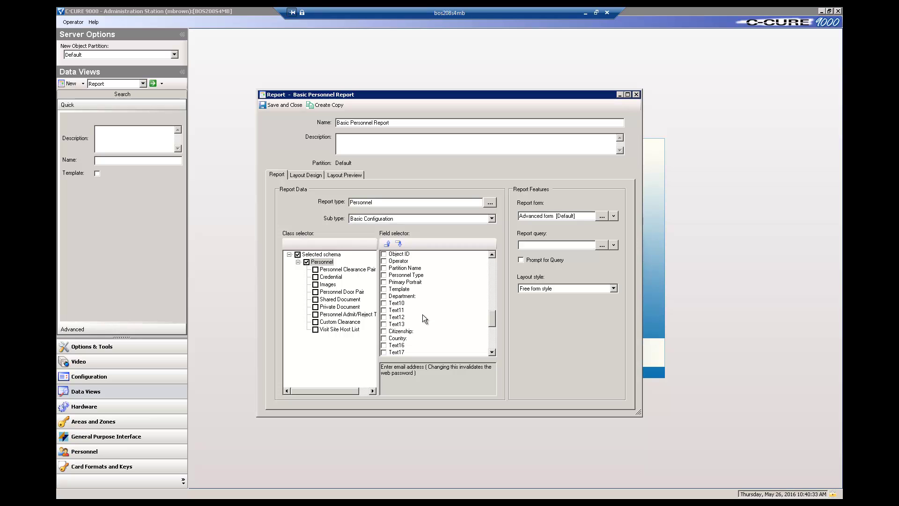
click(384, 268)
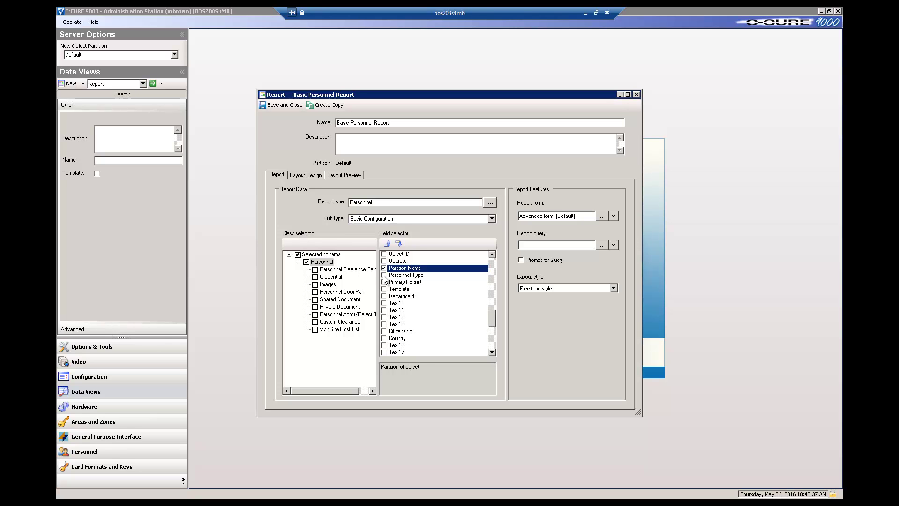
click(384, 275)
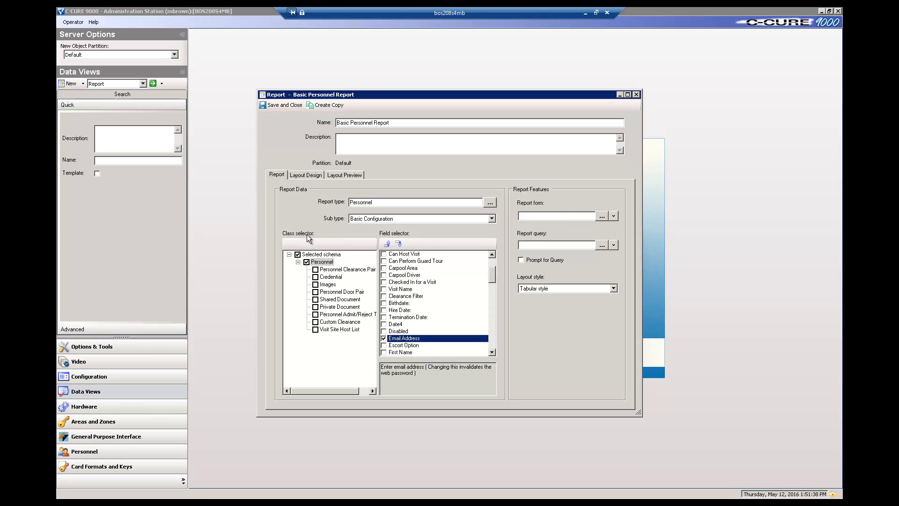
click(306, 174)
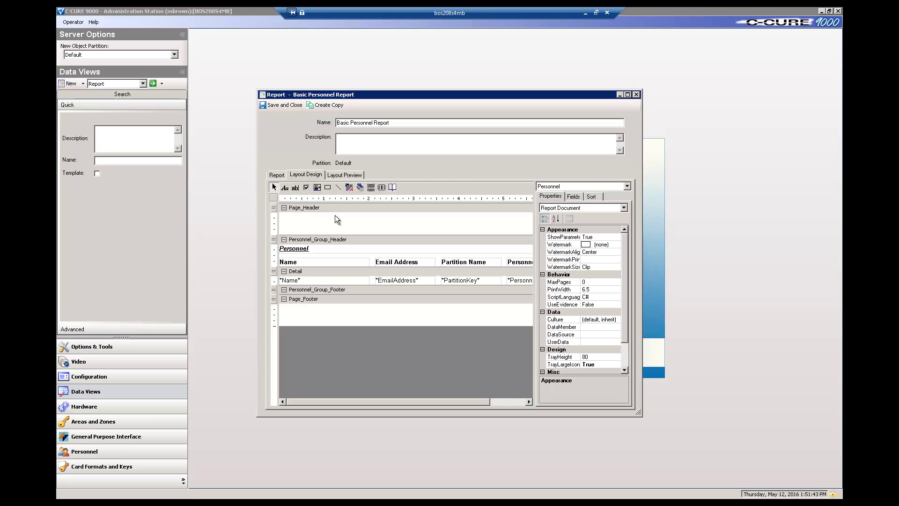
- Check the tabular report's preview and layout bands, then return to the Report data page
click(343, 175)
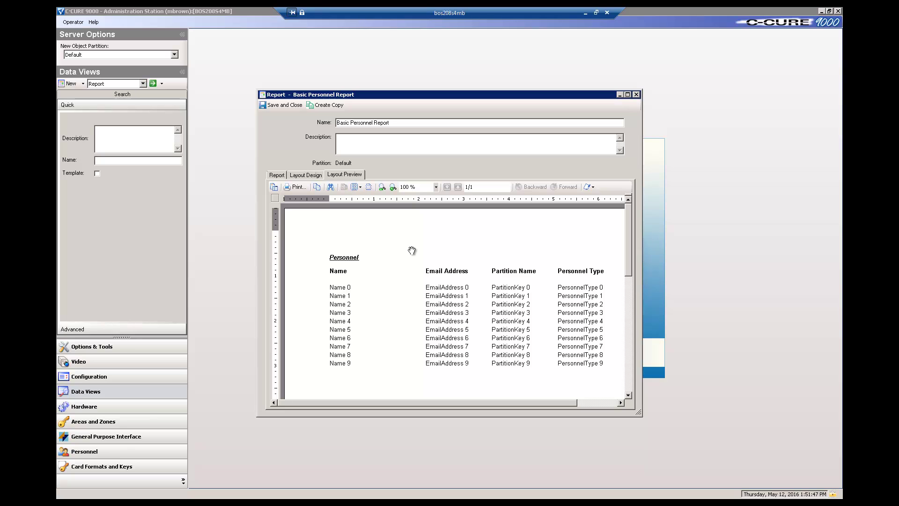
click(296, 174)
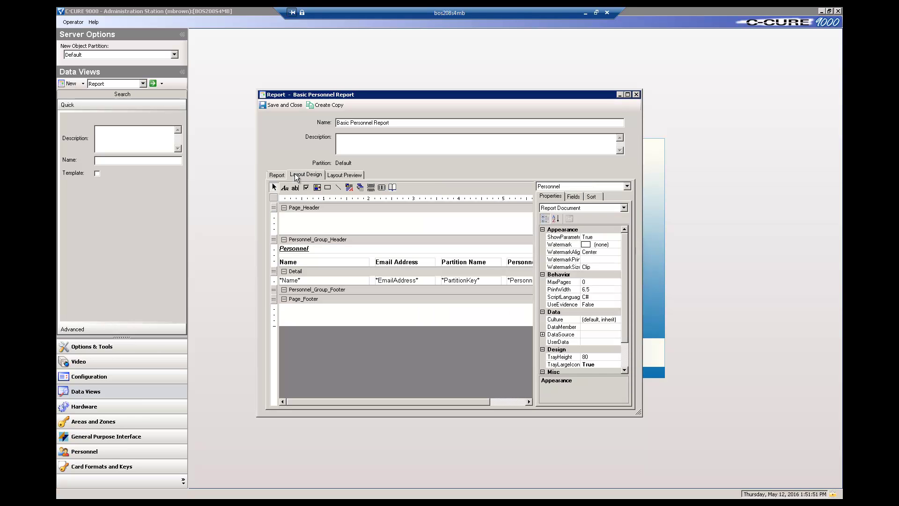
click(281, 174)
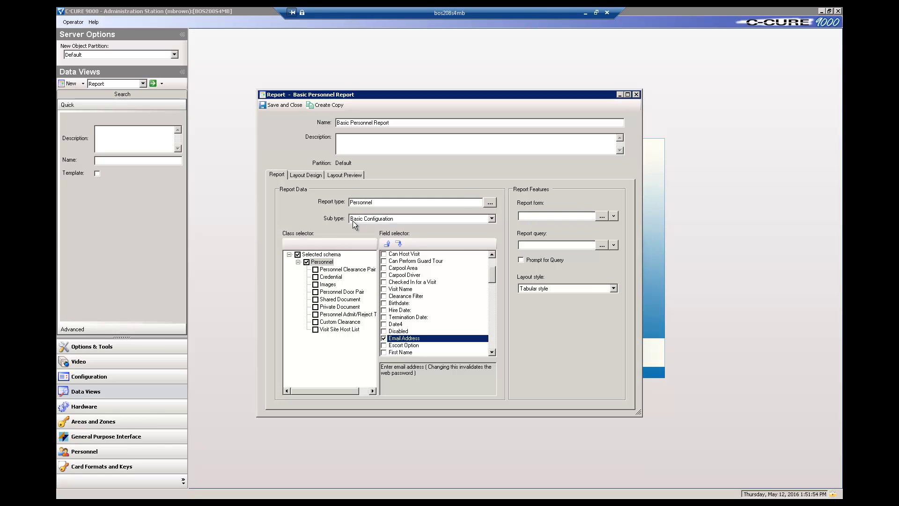
- Switch the layout style to Multi-line style and preview the regenerated layout with sample data
click(601, 288)
click(543, 304)
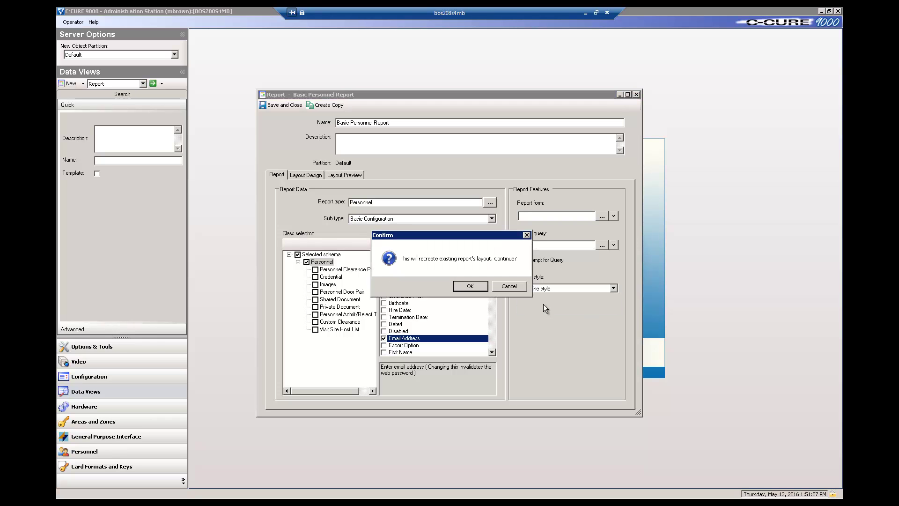
click(471, 286)
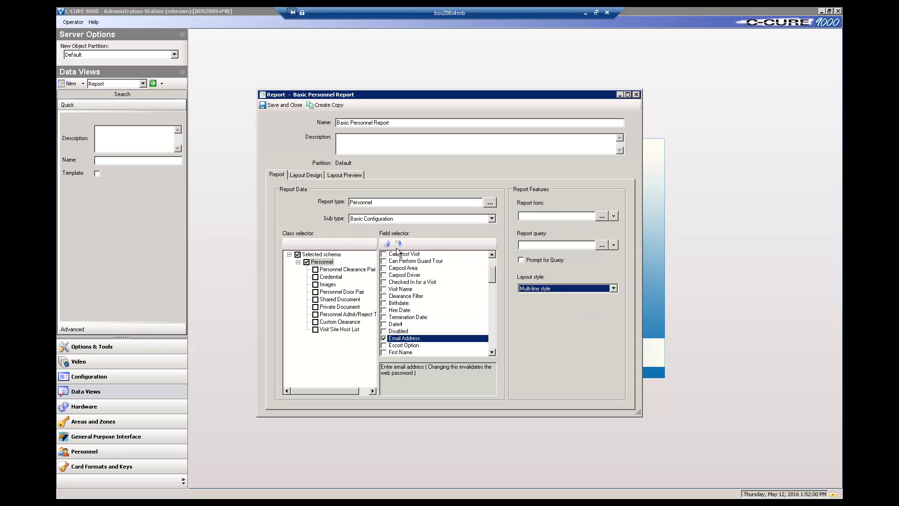
click(295, 175)
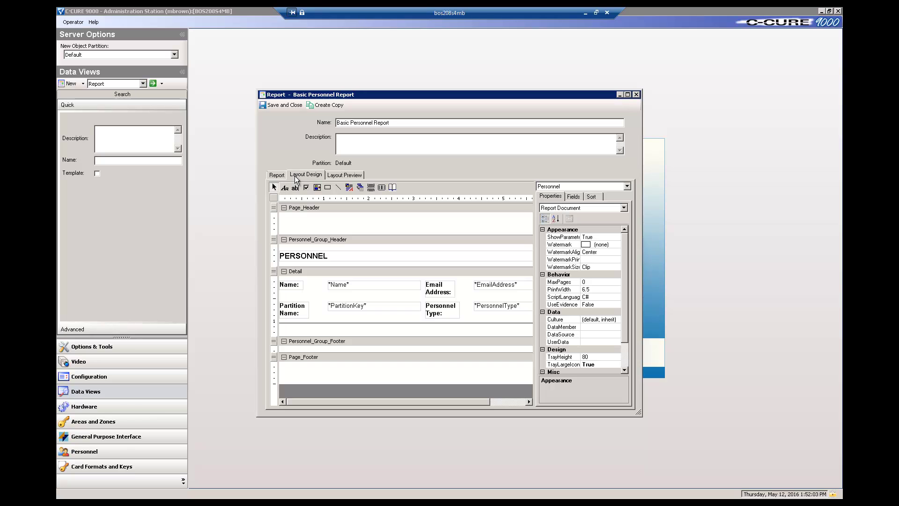
click(343, 175)
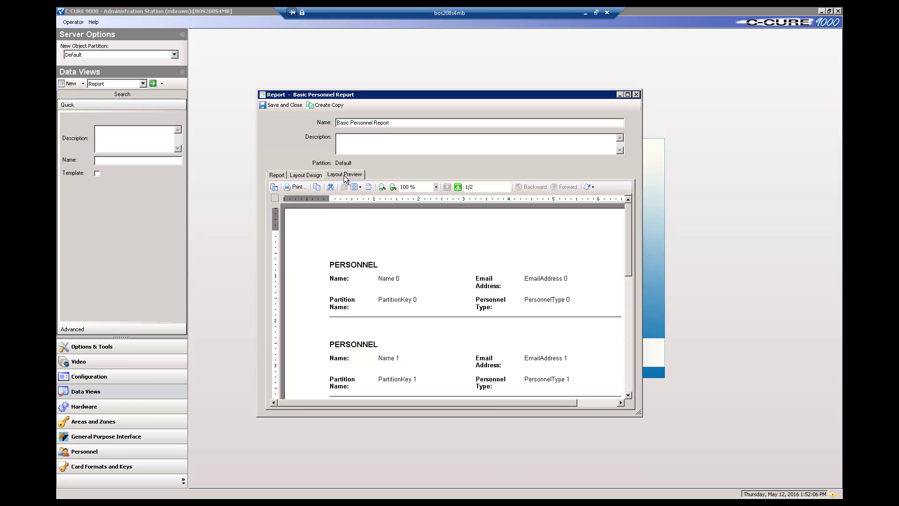
- On the Report page, switch the layout style back to Tabular style
click(276, 175)
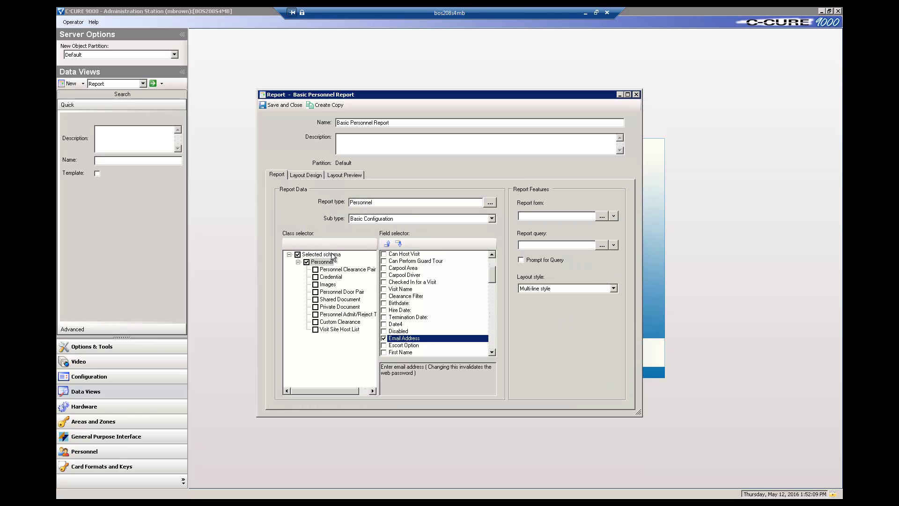
click(613, 287)
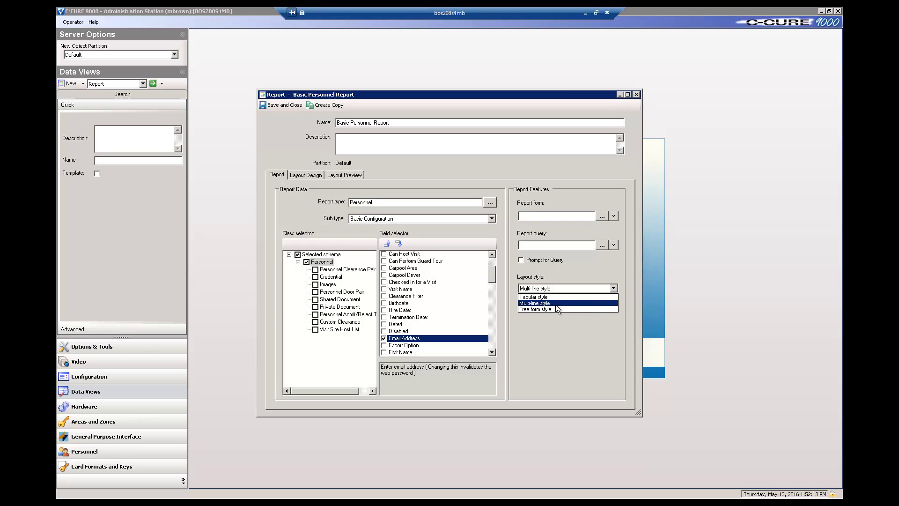
click(539, 297)
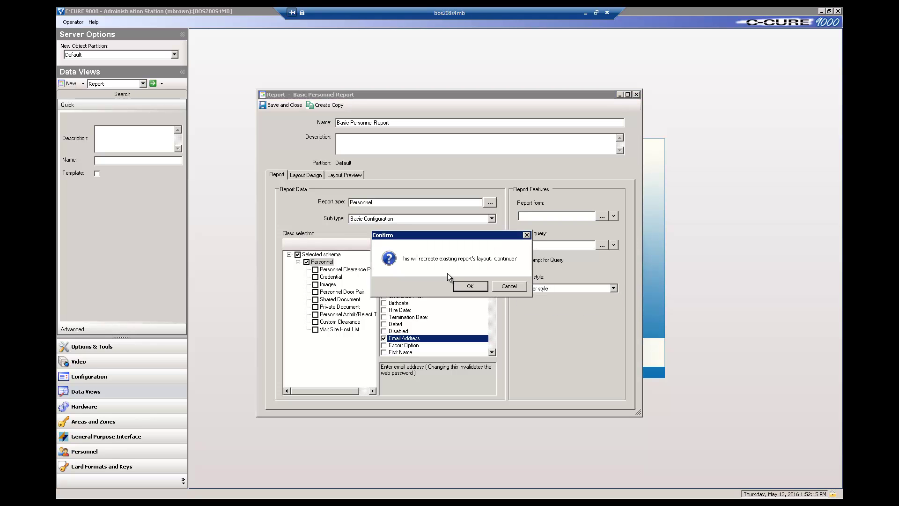
click(467, 286)
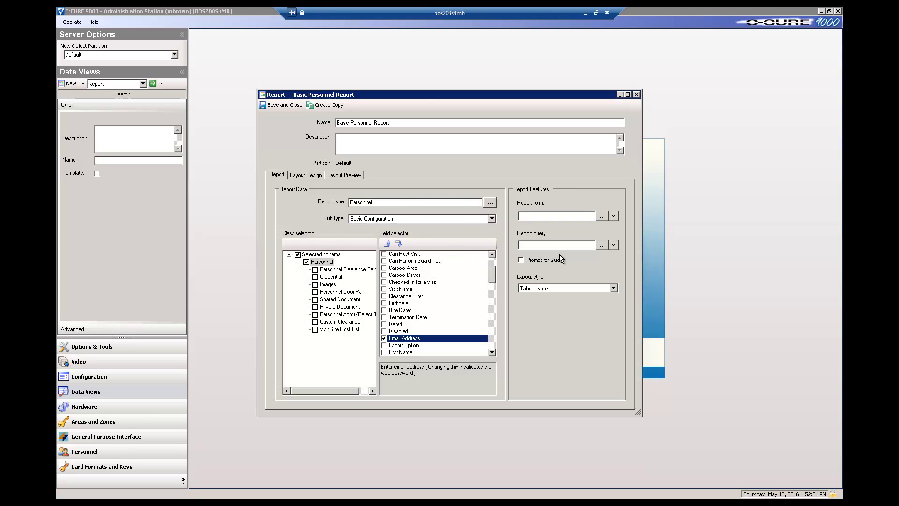
- Apply the Advanced report form and preview the resulting page
click(600, 215)
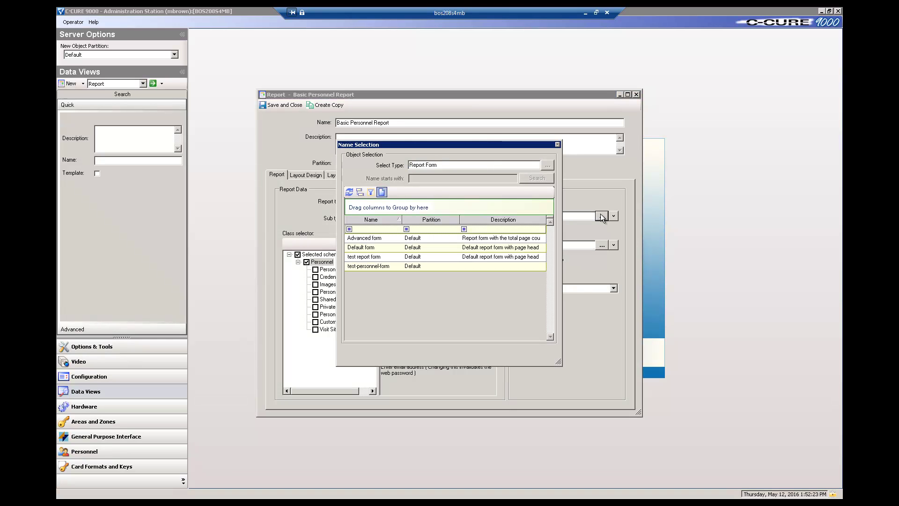
click(366, 240)
double_click(366, 238)
click(340, 174)
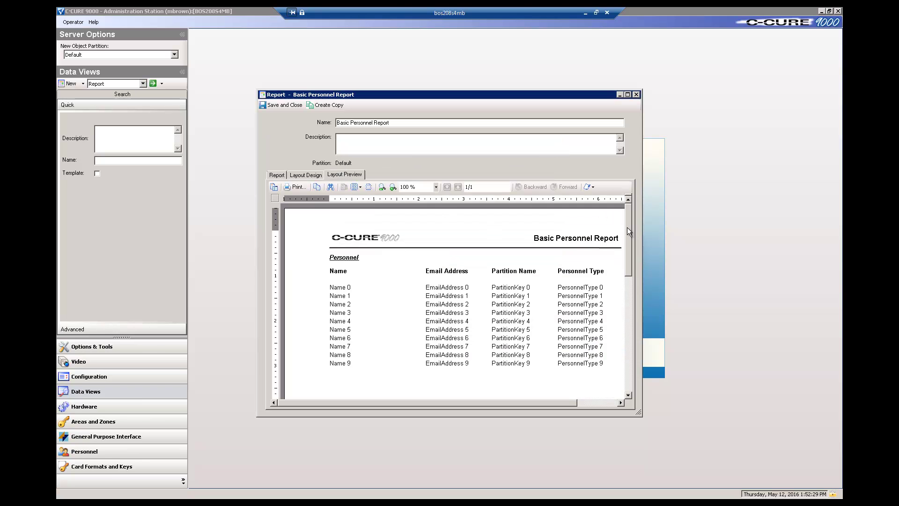
- Scroll through the previewed page, then go back to the Report data page
scroll(628, 217, down, 1)
mouse_move(626, 228)
mouse_down()
mouse_move(631, 347)
mouse_move(627, 210)
mouse_up()
click(275, 175)
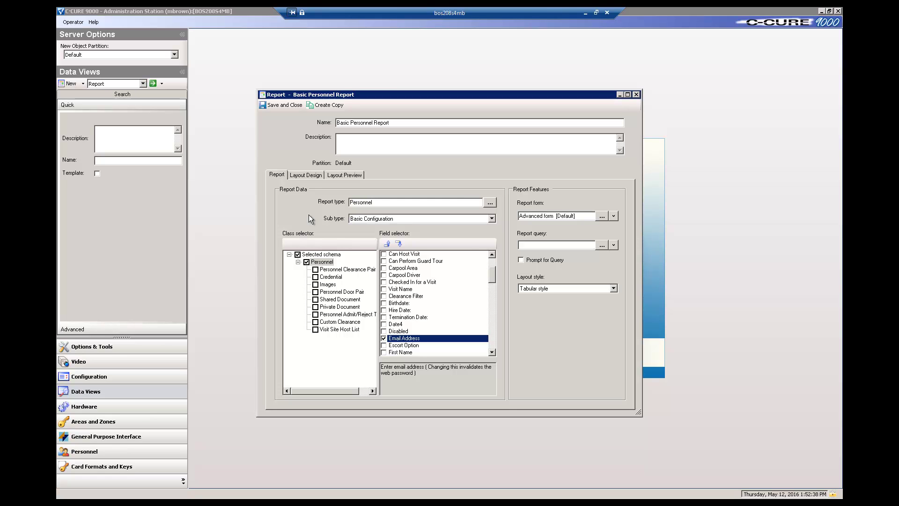
- Save and close the report, then run it from the name-sorted Personnel reports list
click(282, 106)
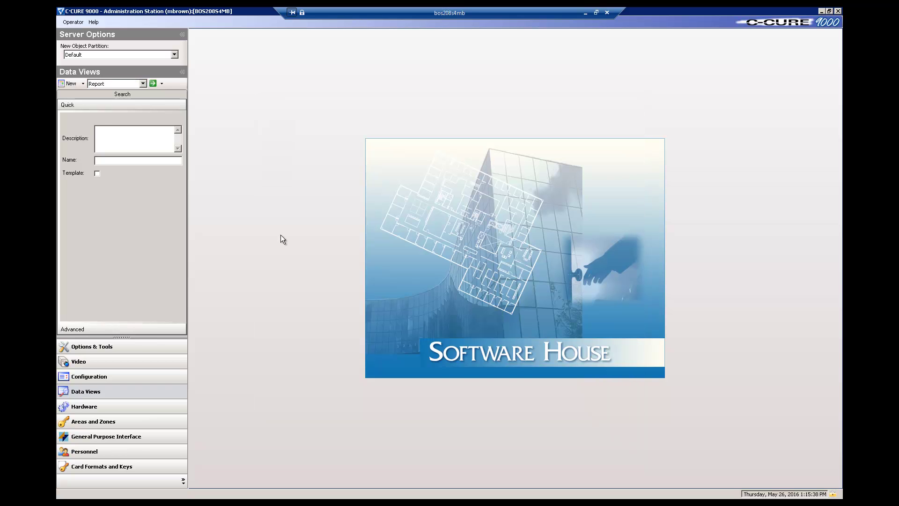
click(153, 83)
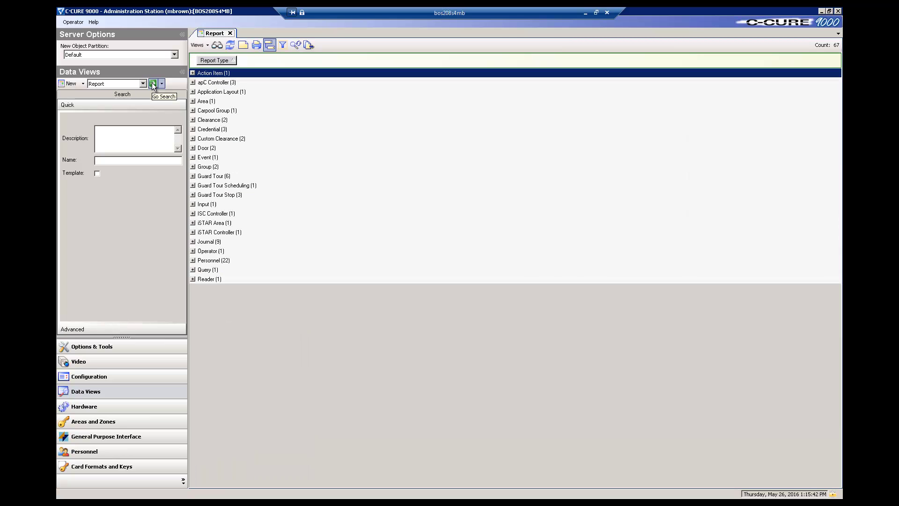
click(192, 260)
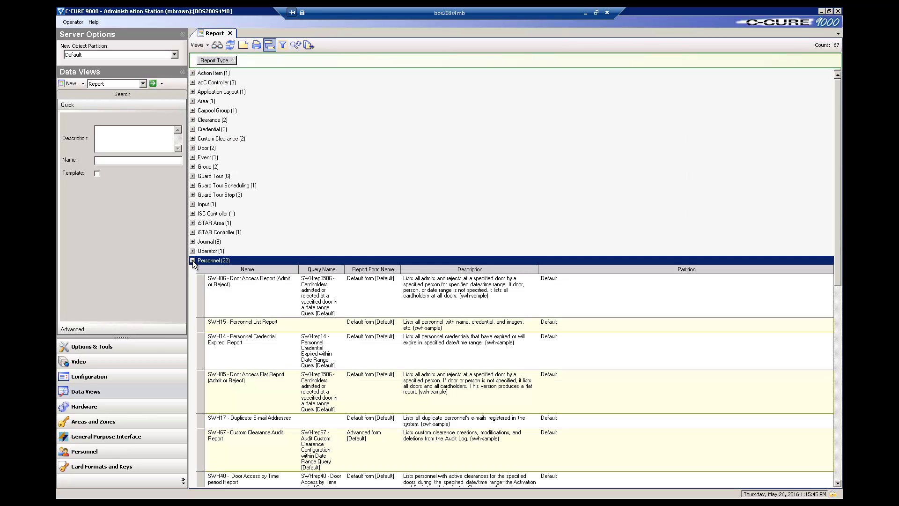
click(249, 270)
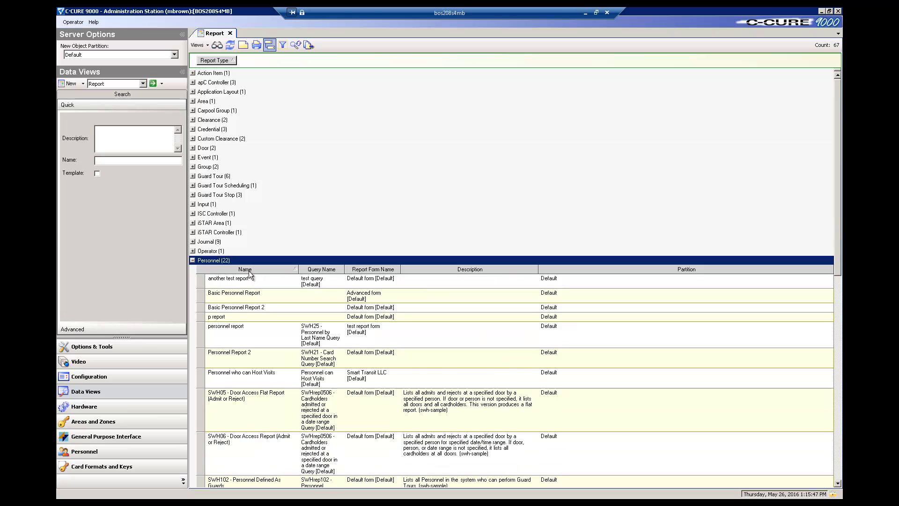
double_click(236, 299)
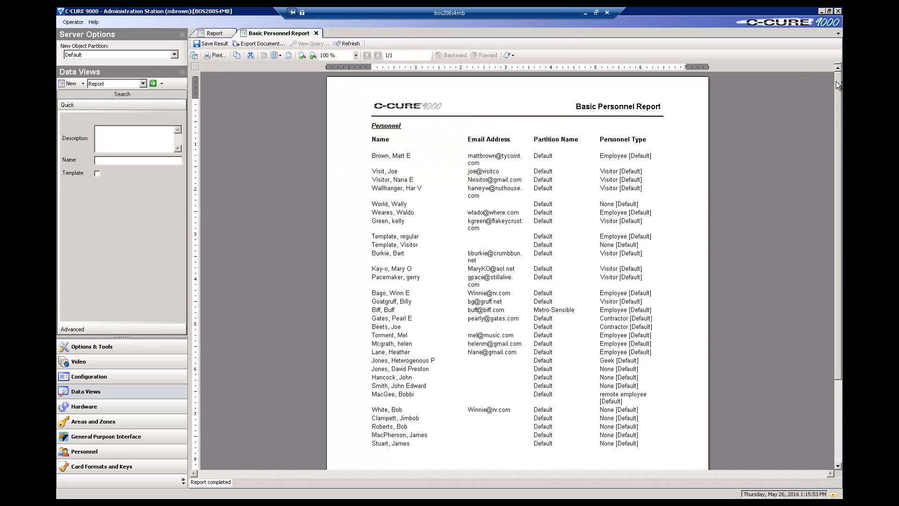
drag(836, 84, 835, 185)
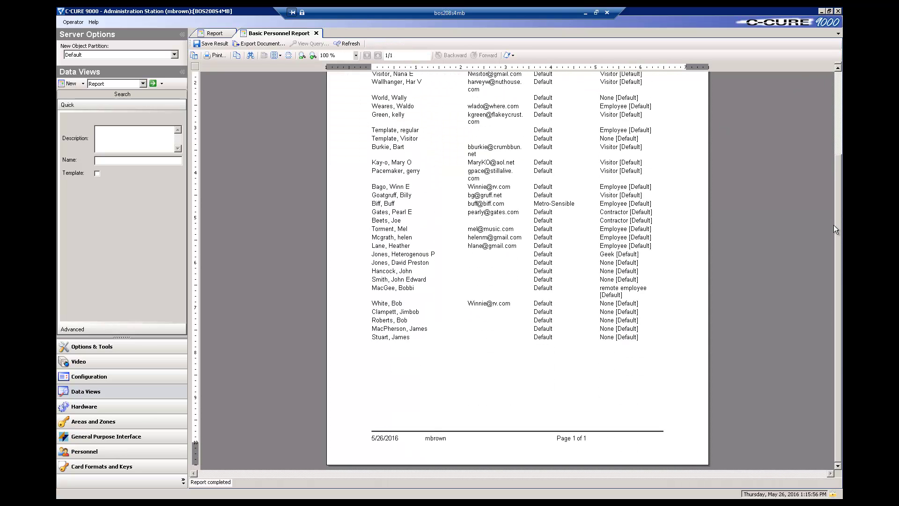